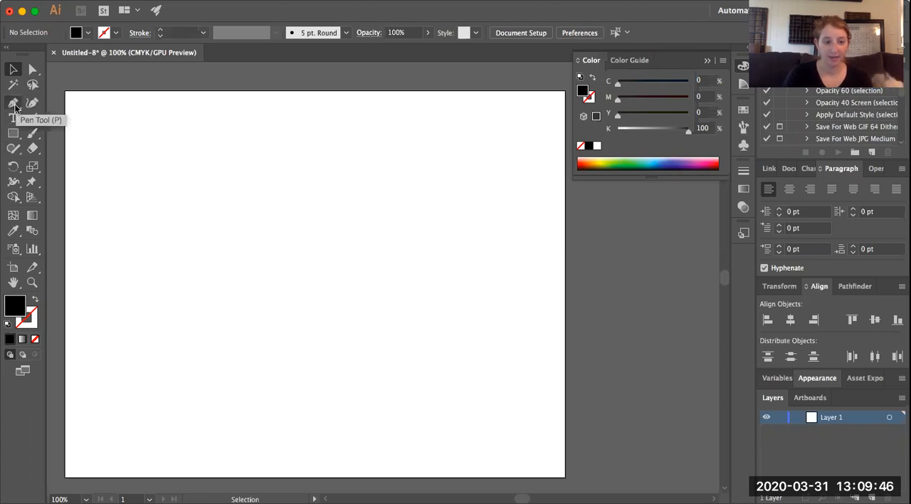
Start a letter T with the Pen tool: top edge about 342 pt, right end about 63 pt down, underside about 140 pt back left
{"action": "left_click", "coordinate": [14, 104]}
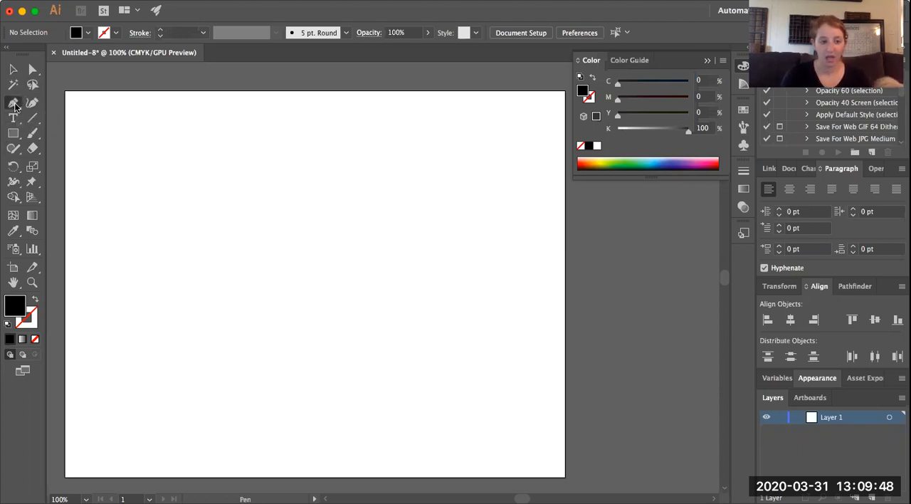
{"action": "left_click", "coordinate": [140, 140]}
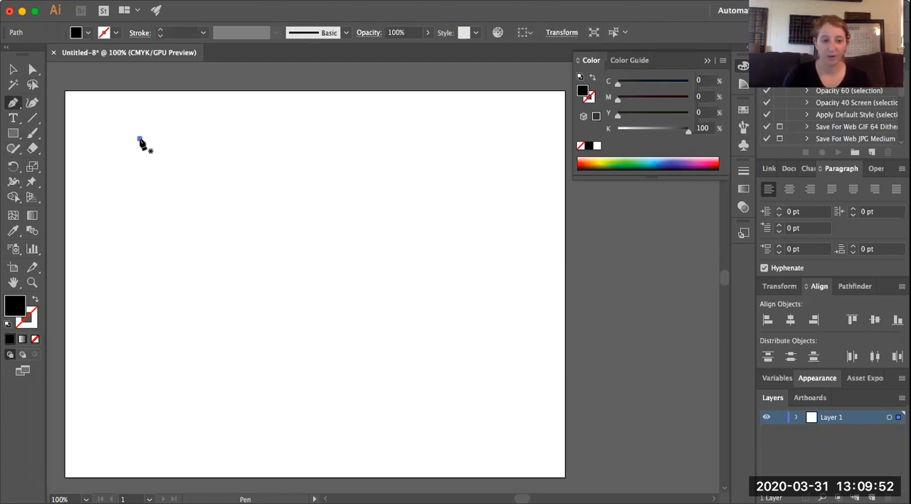
{"action": "left_click", "coordinate": [356, 138]}
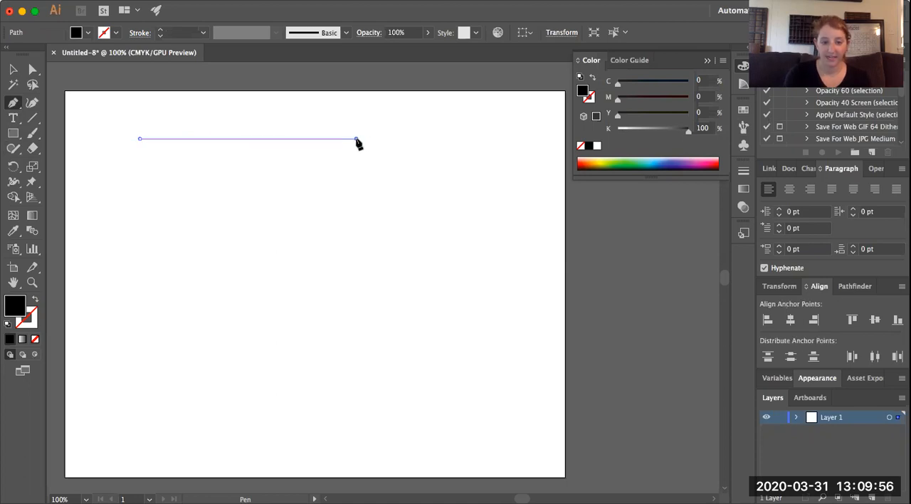
{"action": "left_click", "coordinate": [355, 178]}
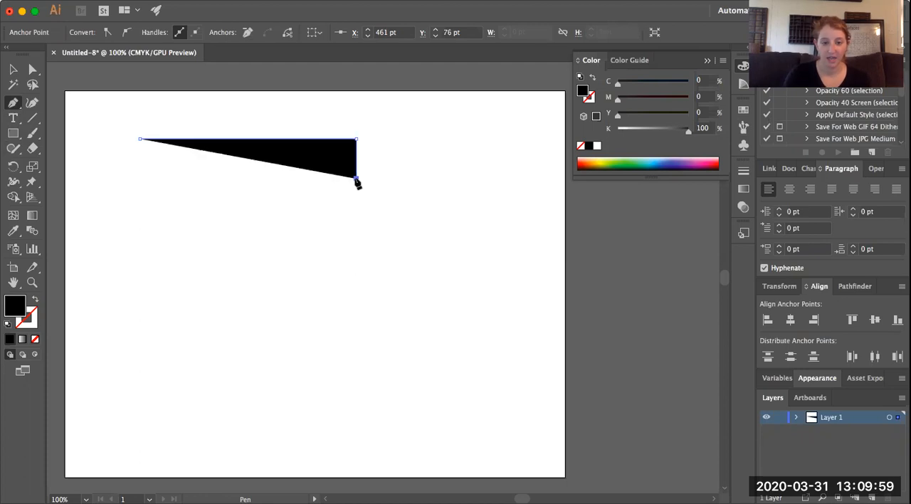
{"action": "left_click", "coordinate": [268, 178]}
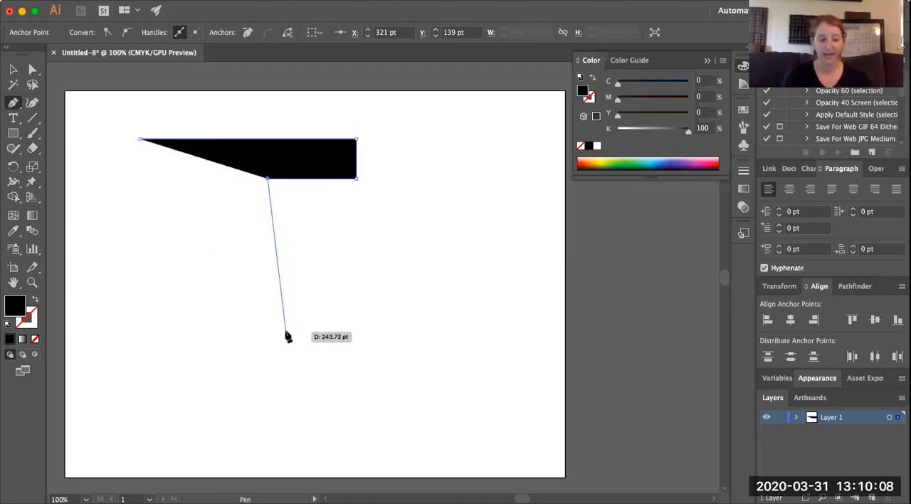
Extend the path straight down about 278 pt for the stem's right side and about 85 pt left for its base
{"action": "key", "text": "super+equal"}
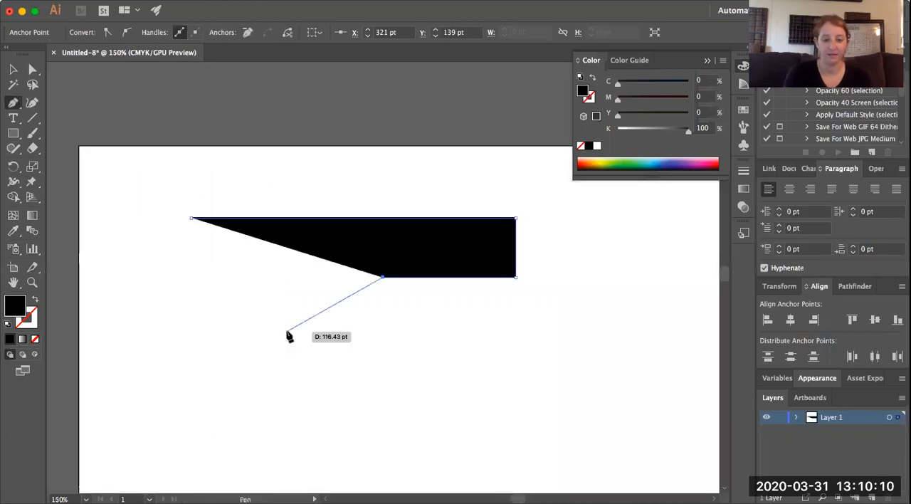
{"action": "scroll", "coordinate": [407, 464], "scroll_direction": "down", "scroll_amount": 5}
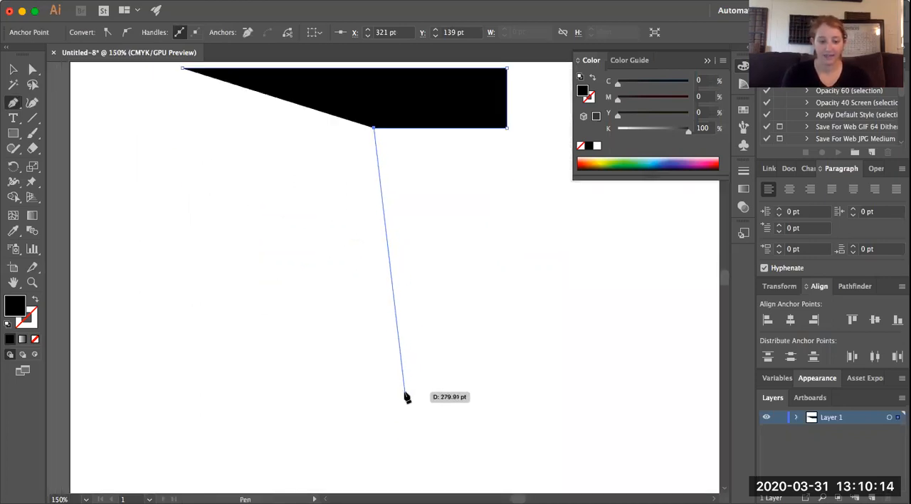
{"action": "key", "text": "shift"}
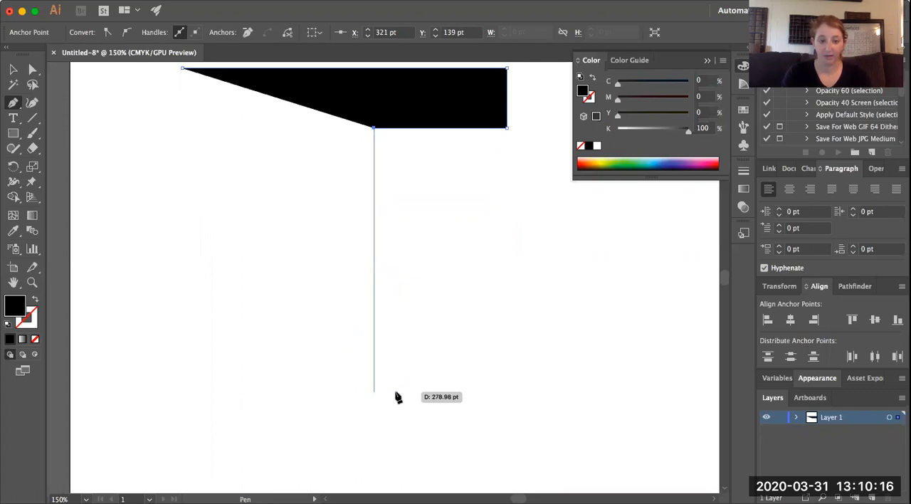
{"action": "left_click", "coordinate": [388, 395]}
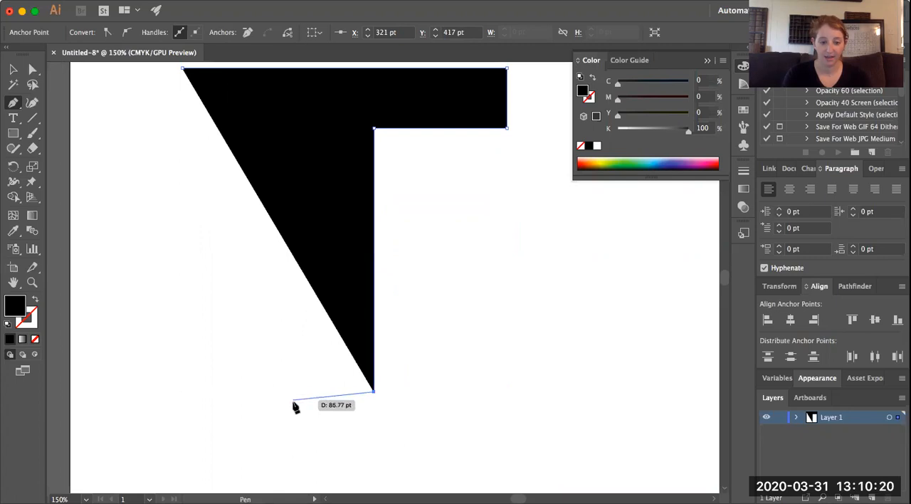
{"action": "key", "text": "shift"}
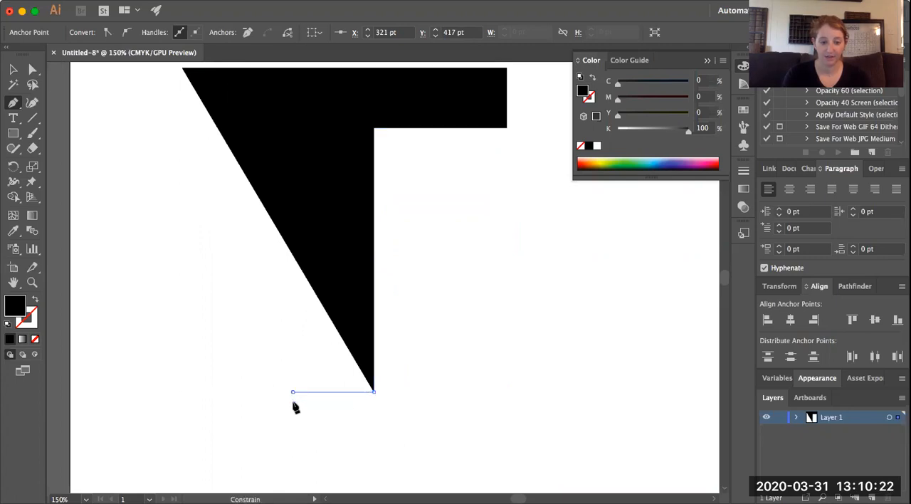
{"action": "left_click", "coordinate": [294, 405]}
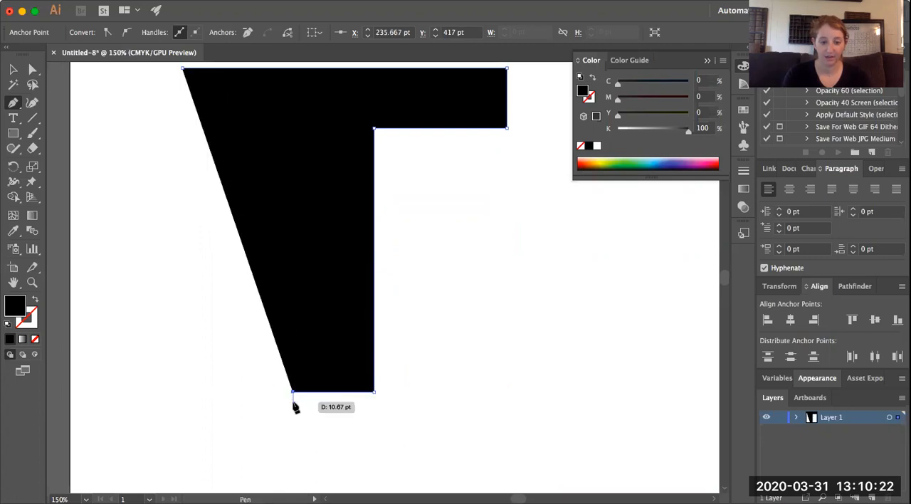
Complete the T's stem and left underside of about 117 pt, add an anchor midway up the left end, and close the path
{"action": "left_click", "coordinate": [293, 129]}
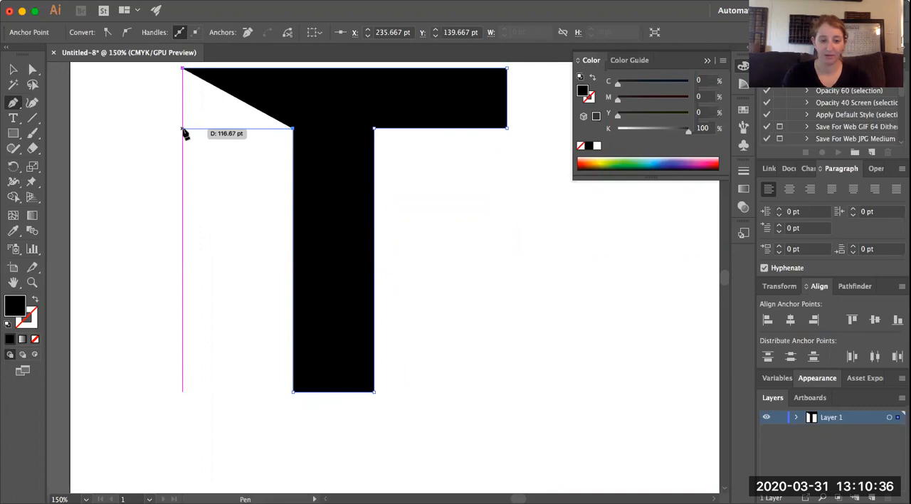
{"action": "left_click", "coordinate": [183, 130]}
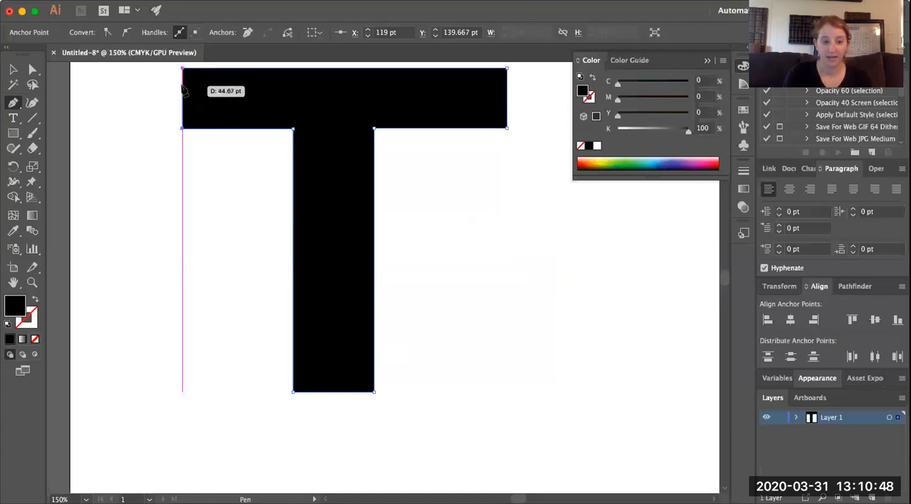
{"action": "left_click", "coordinate": [182, 97]}
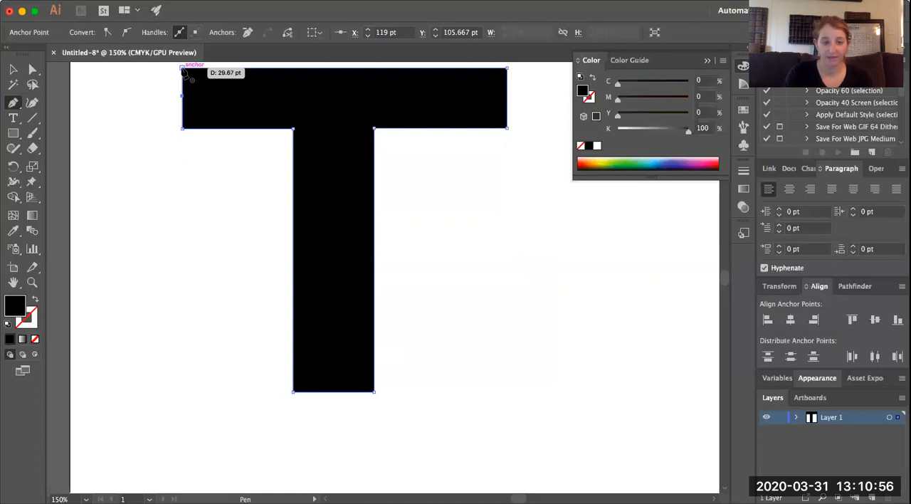
{"action": "left_click", "coordinate": [183, 69]}
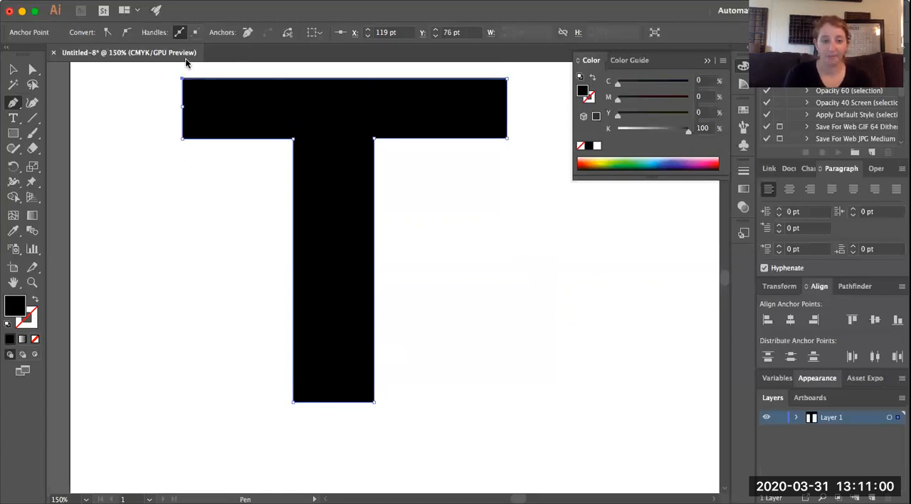
Directly select the T's upper-right corner anchor and convert it to a smooth point
{"action": "left_click", "coordinate": [33, 70]}
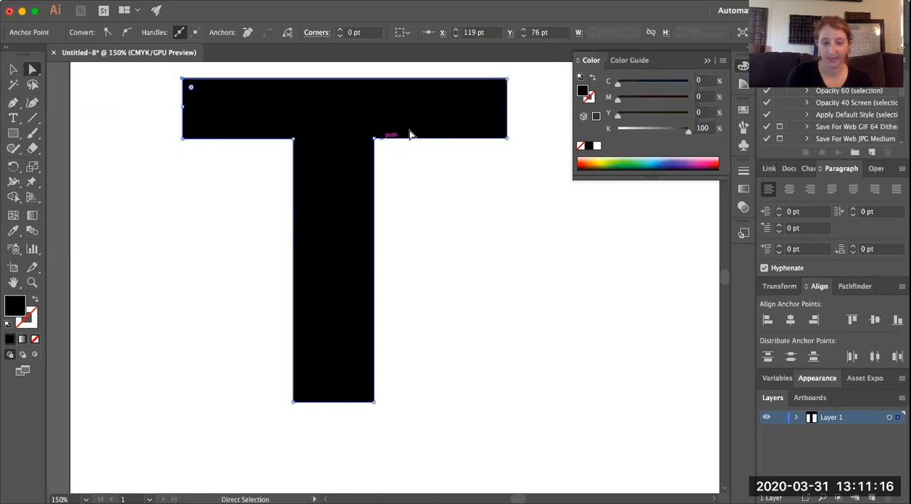
{"action": "left_click", "coordinate": [505, 79]}
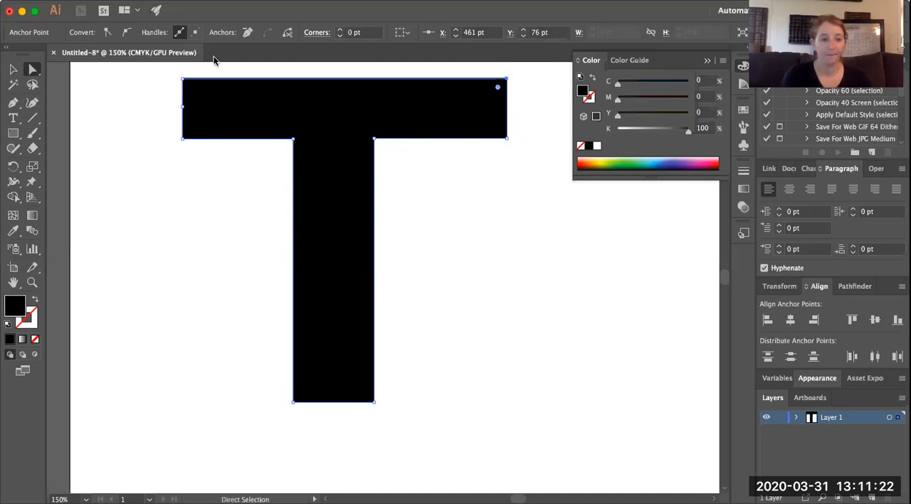
{"action": "left_click", "coordinate": [124, 35]}
Reshape the T's top curve with the smooth point's handles, and pull the right inner corner and bar's lower-right corner far outward
{"action": "scroll", "coordinate": [282, 146], "scroll_direction": "up", "scroll_amount": 3}
{"action": "scroll", "coordinate": [282, 145], "scroll_direction": "right", "scroll_amount": 1}
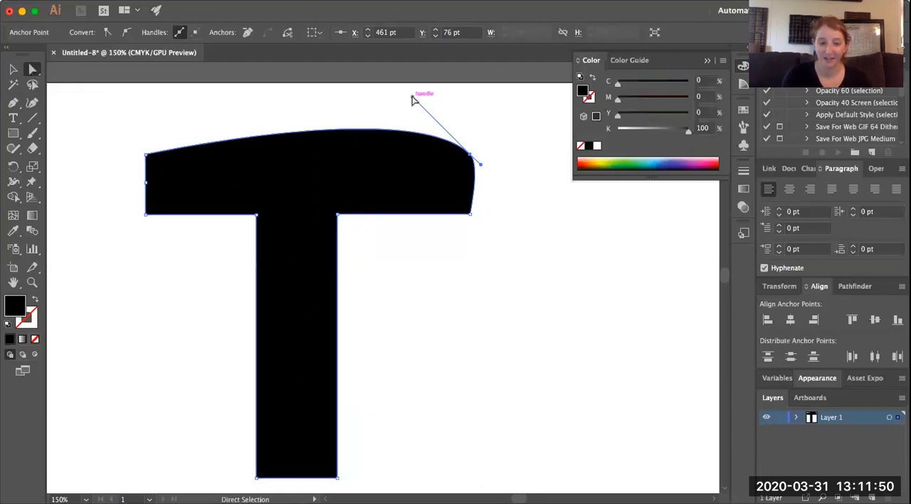
{"action": "left_click_drag", "start_coordinate": [412, 95], "coordinate": [268, 107]}
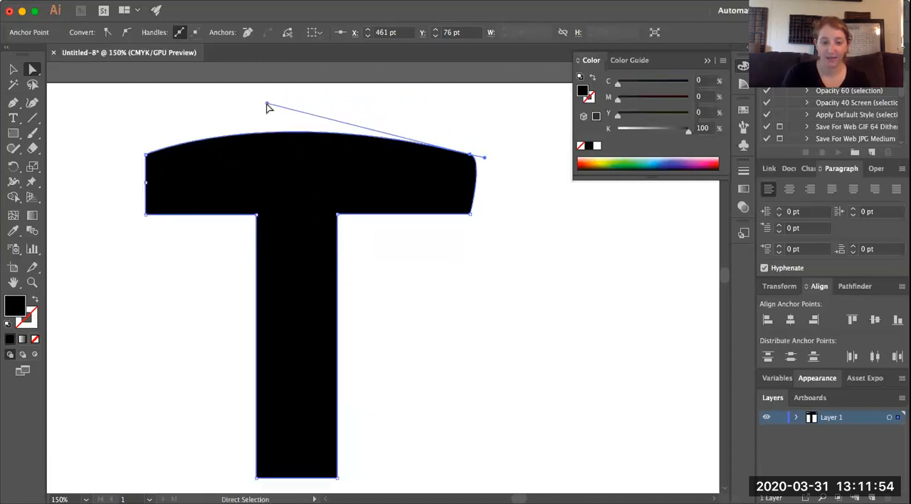
{"action": "left_click_drag", "start_coordinate": [484, 158], "coordinate": [517, 227]}
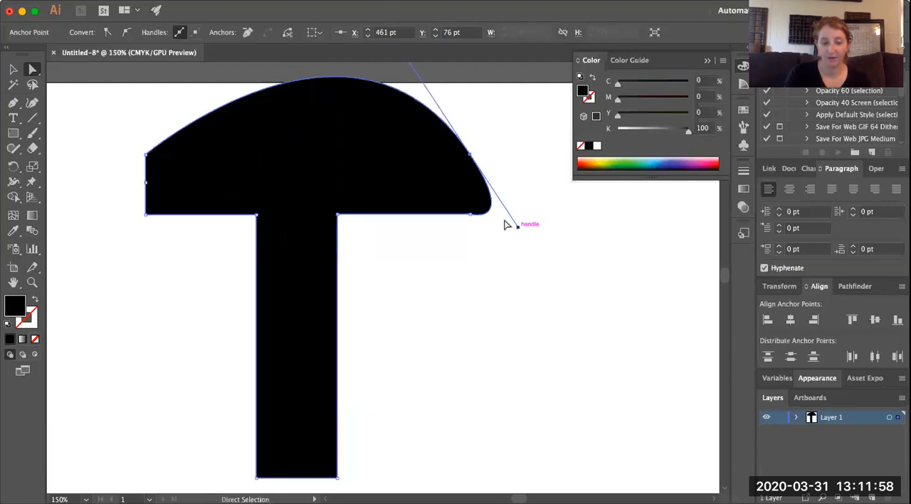
{"action": "left_click_drag", "start_coordinate": [346, 220], "coordinate": [659, 369]}
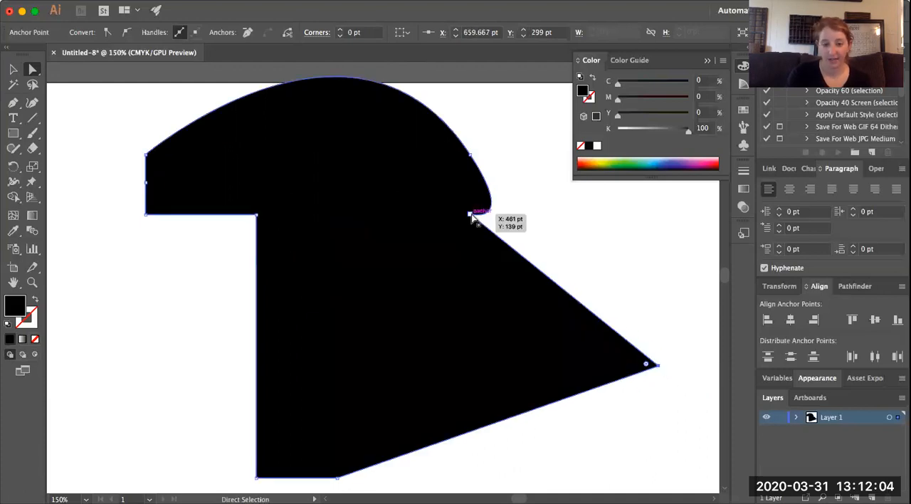
{"action": "left_click_drag", "start_coordinate": [471, 217], "coordinate": [671, 210]}
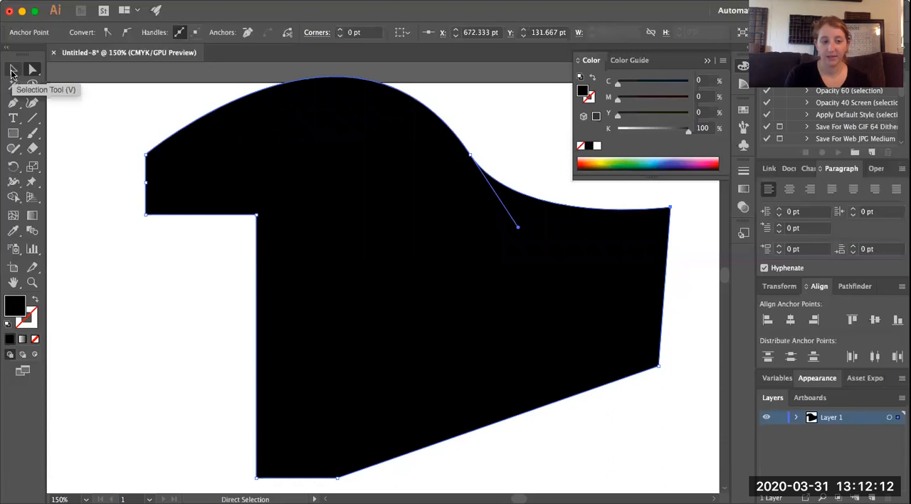
Select the whole shape and try green and blue-violet fills before settling on bright pink with 92.55% magenta
{"action": "left_click", "coordinate": [12, 70]}
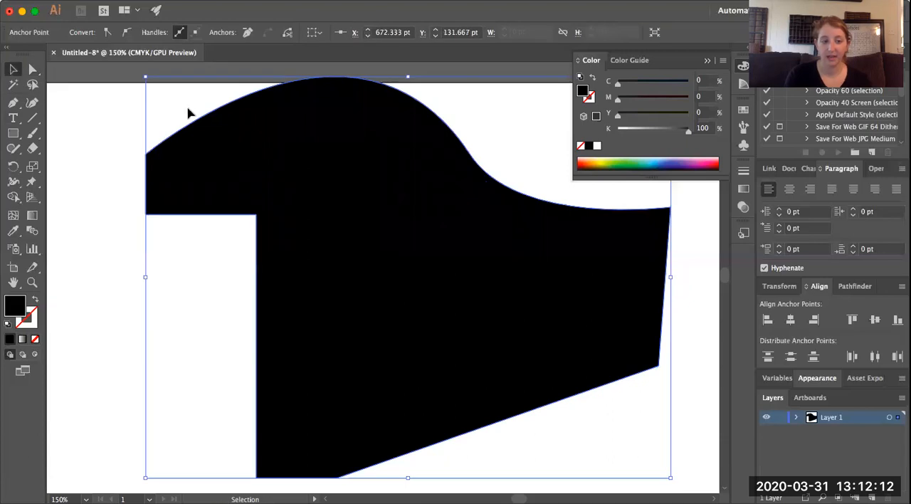
{"action": "left_click", "coordinate": [642, 164]}
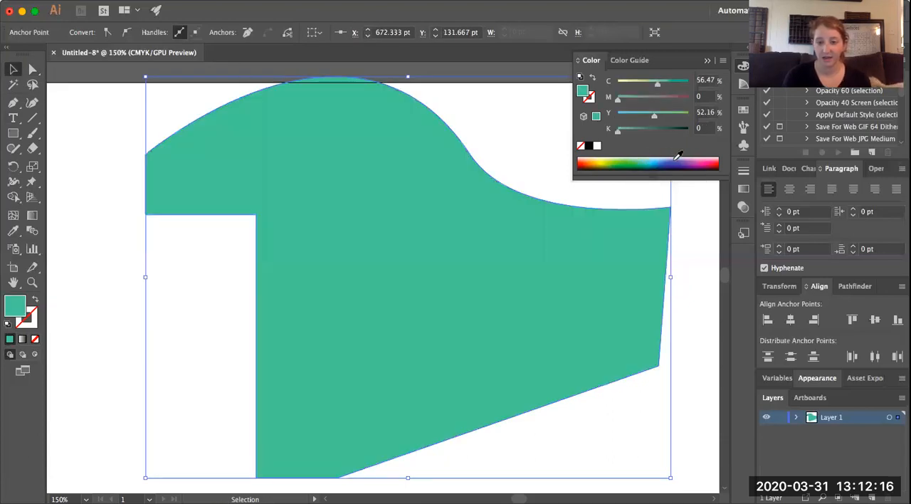
{"action": "left_click", "coordinate": [676, 159]}
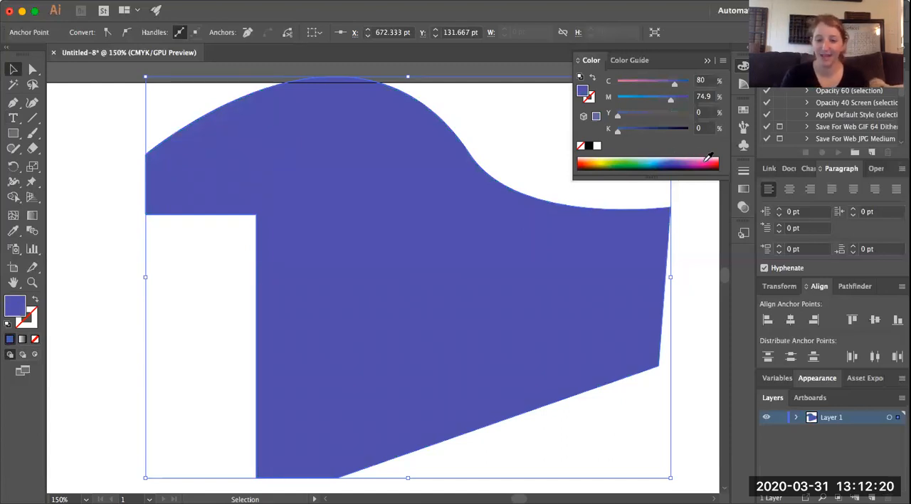
{"action": "left_click", "coordinate": [707, 158]}
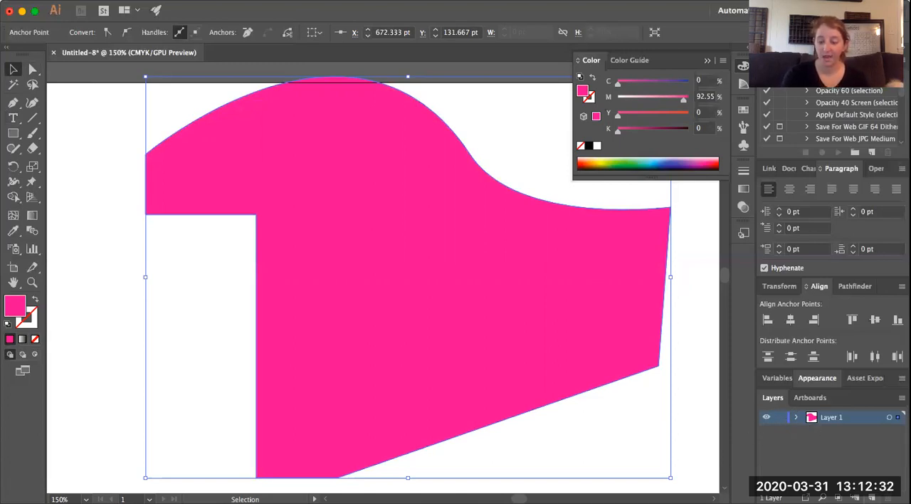
Add a new layer above Layer 1 and lock Layer 1
{"action": "left_click", "coordinate": [872, 497]}
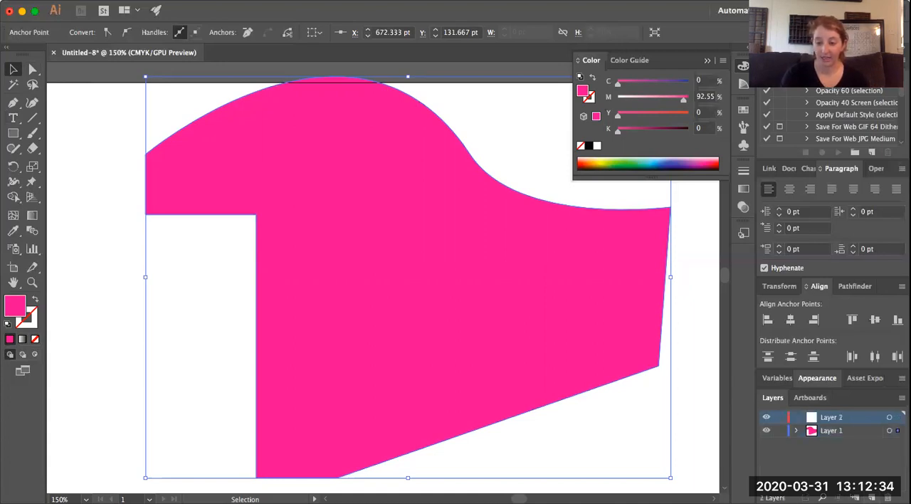
{"action": "left_click", "coordinate": [779, 431]}
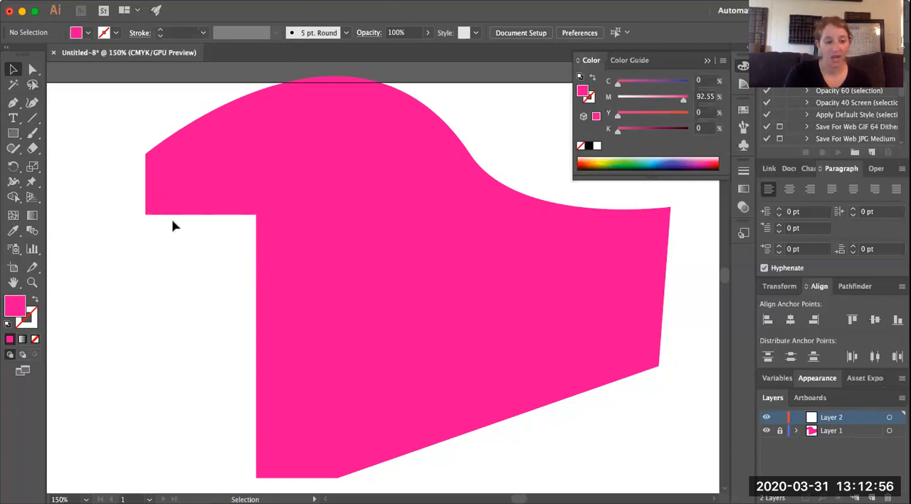
Start a Pen path on Layer 2 along the pink shape's left end to the inner corner, and fill it black
{"action": "left_click", "coordinate": [15, 103]}
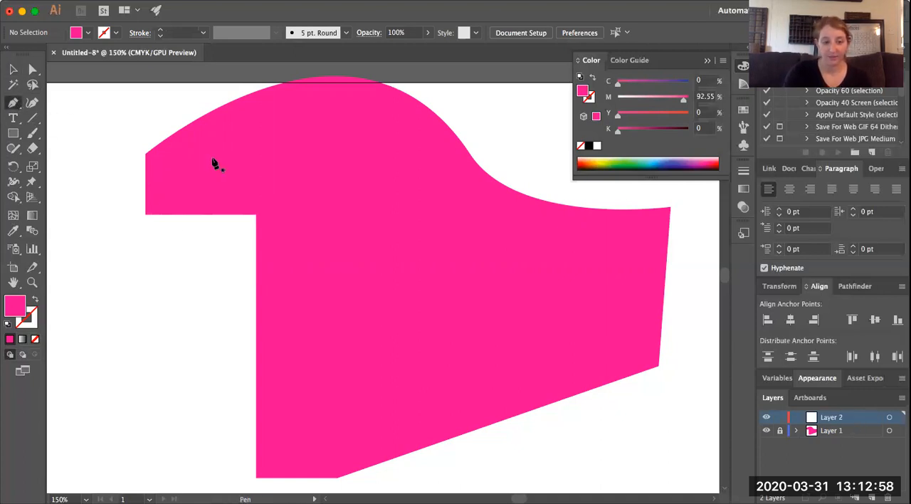
{"action": "left_click", "coordinate": [146, 154]}
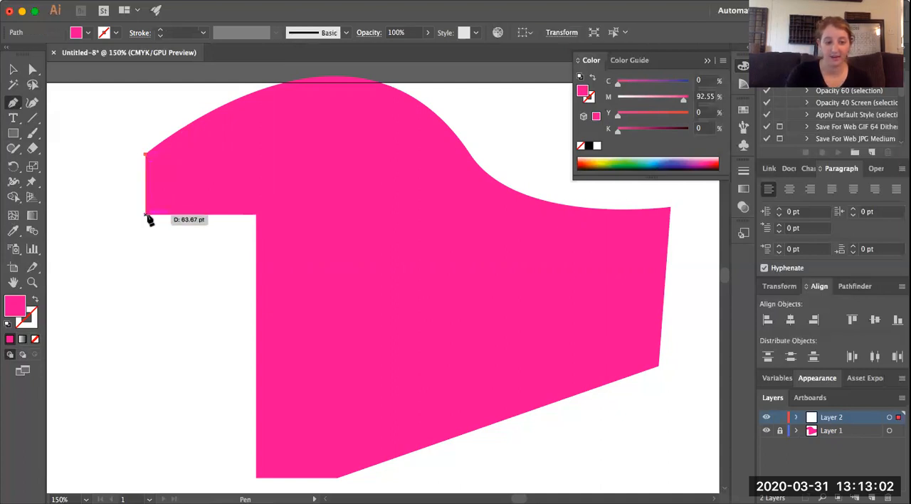
{"action": "left_click", "coordinate": [146, 214]}
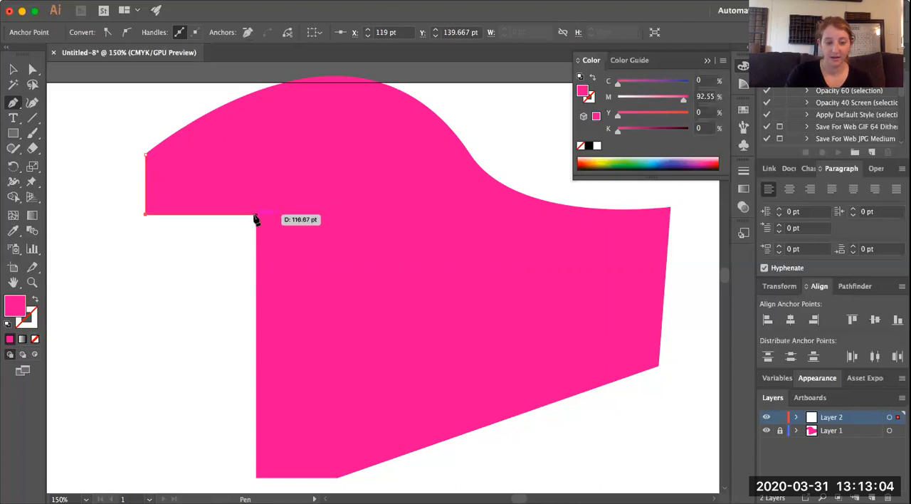
{"action": "left_click", "coordinate": [255, 215]}
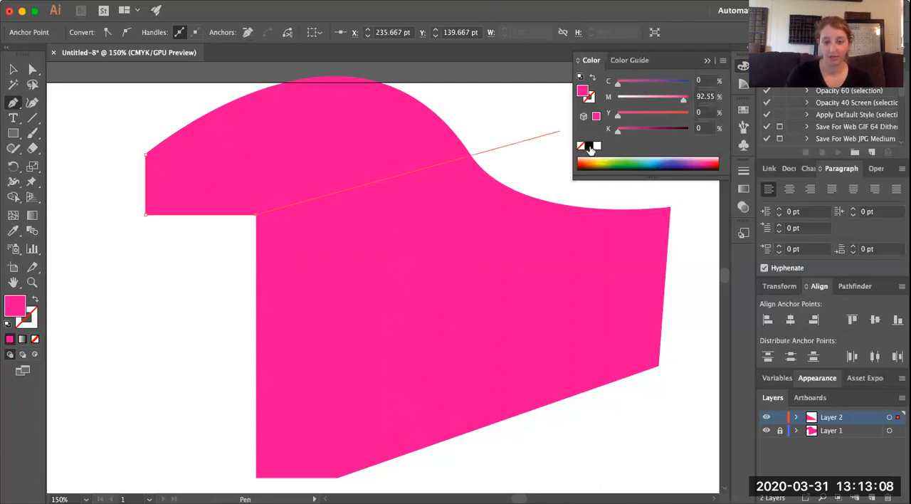
{"action": "left_click", "coordinate": [589, 147]}
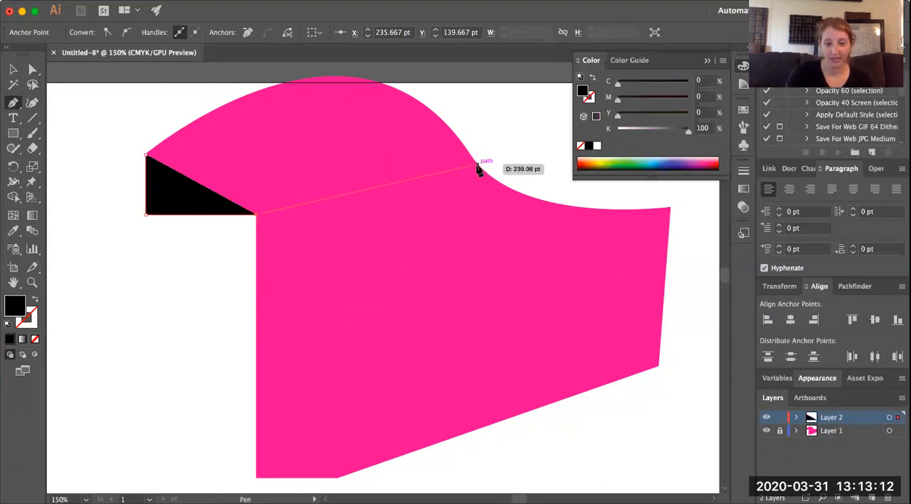
Extend the path to the right-hand curve, trace the top arc with a smooth point at its peak, and close it at the upper-left corner
{"action": "left_click", "coordinate": [476, 164]}
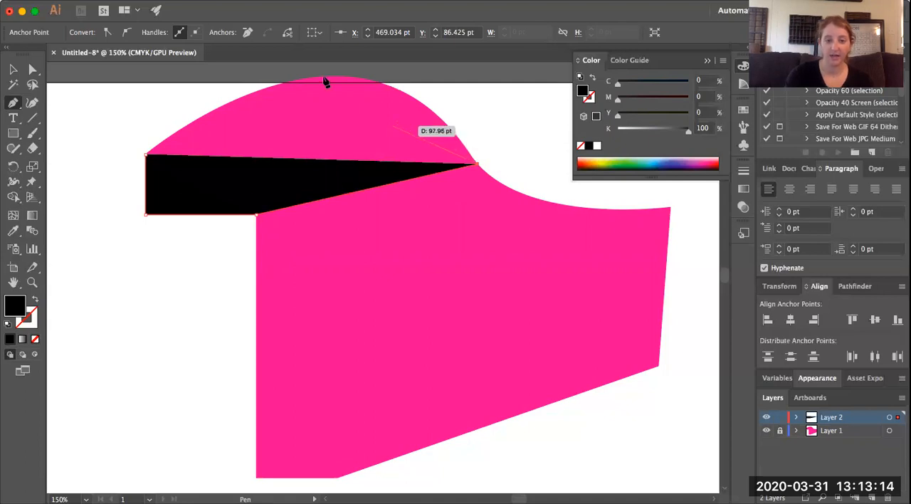
{"action": "left_click_drag", "start_coordinate": [334, 76], "coordinate": [238, 148]}
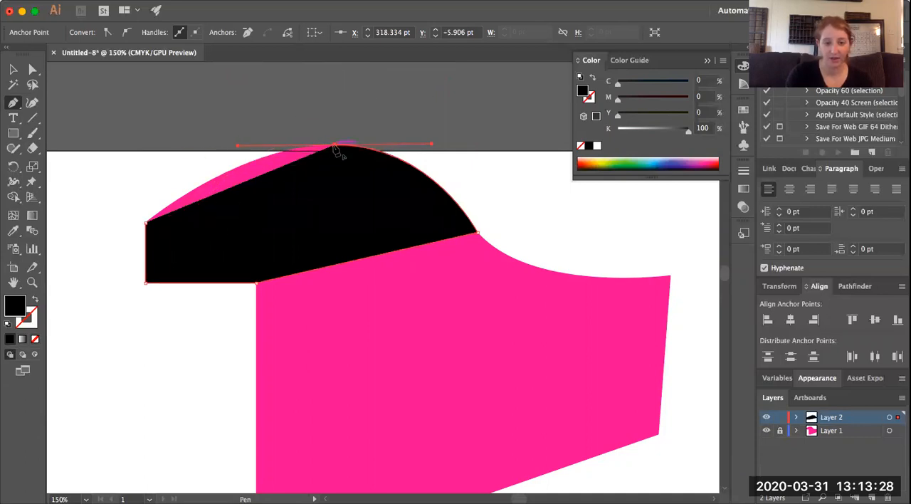
{"action": "left_click", "coordinate": [334, 147]}
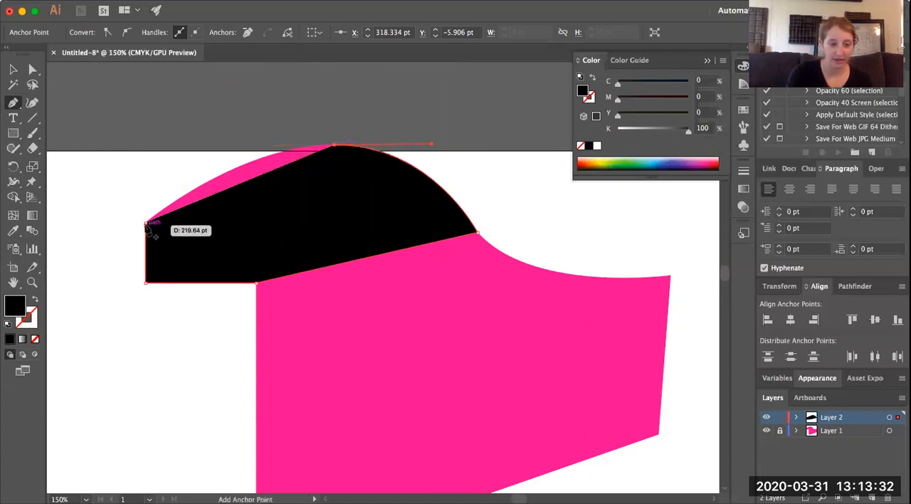
{"action": "left_click_drag", "start_coordinate": [147, 224], "coordinate": [110, 299]}
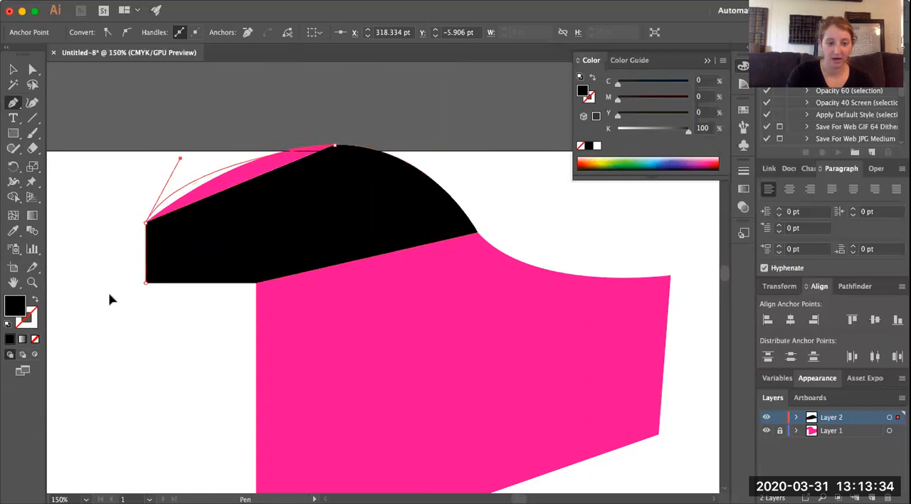
{"action": "scroll", "coordinate": [51, 290], "scroll_direction": "left", "scroll_amount": 4}
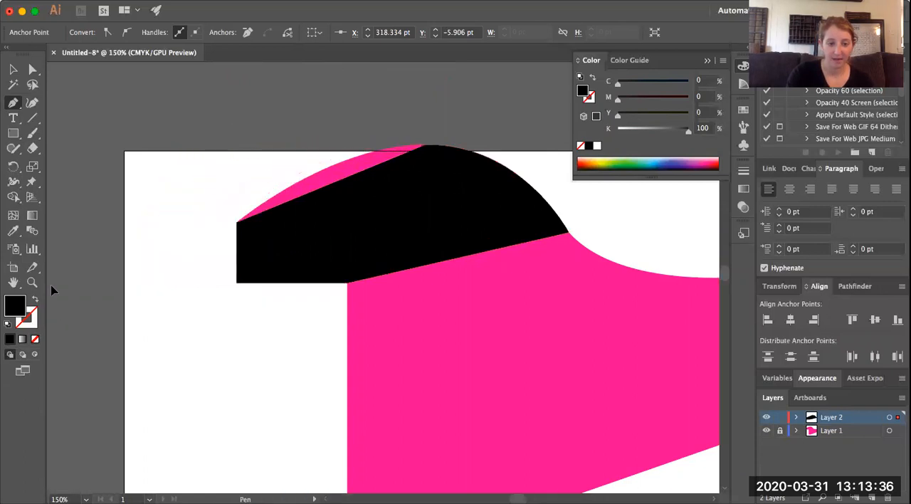
{"action": "scroll", "coordinate": [51, 289], "scroll_direction": "left", "scroll_amount": 1}
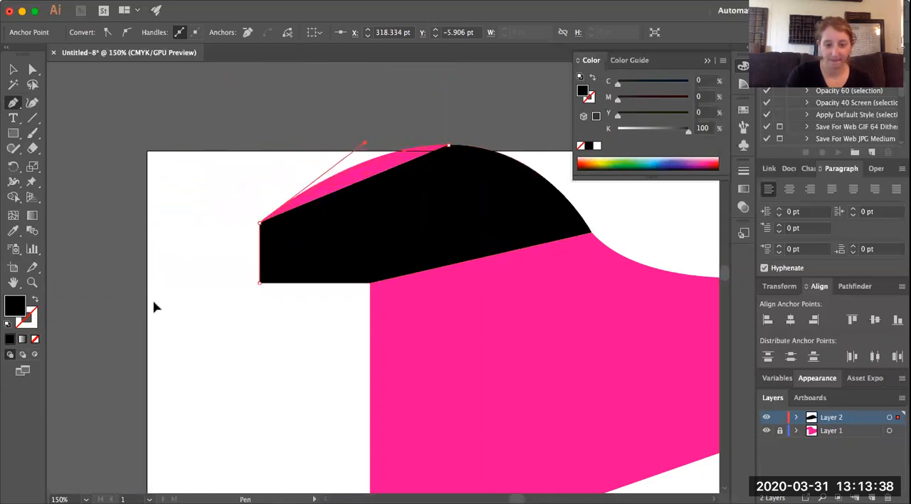
{"action": "left_click", "coordinate": [14, 71]}
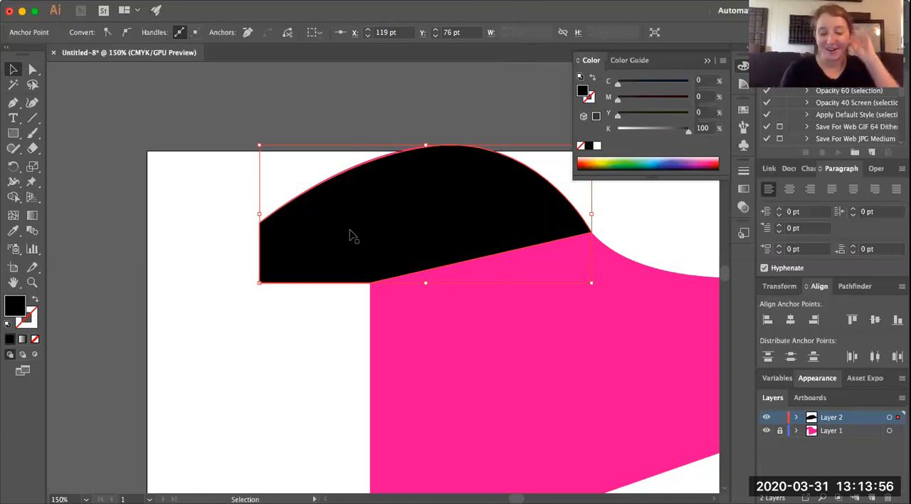
Demonstrate Layer 2's lock and visibility toggles, leaving the layer unlocked and visible
{"action": "scroll", "coordinate": [351, 234], "scroll_direction": "down", "scroll_amount": 5}
{"action": "scroll", "coordinate": [351, 234], "scroll_direction": "right", "scroll_amount": 5}
{"action": "scroll", "coordinate": [351, 234], "scroll_direction": "up", "scroll_amount": 3}
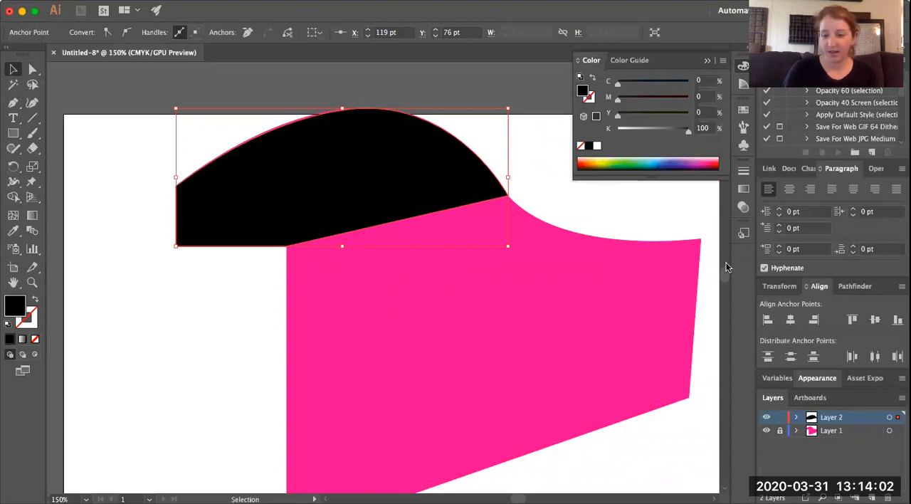
{"action": "left_click", "coordinate": [780, 418]}
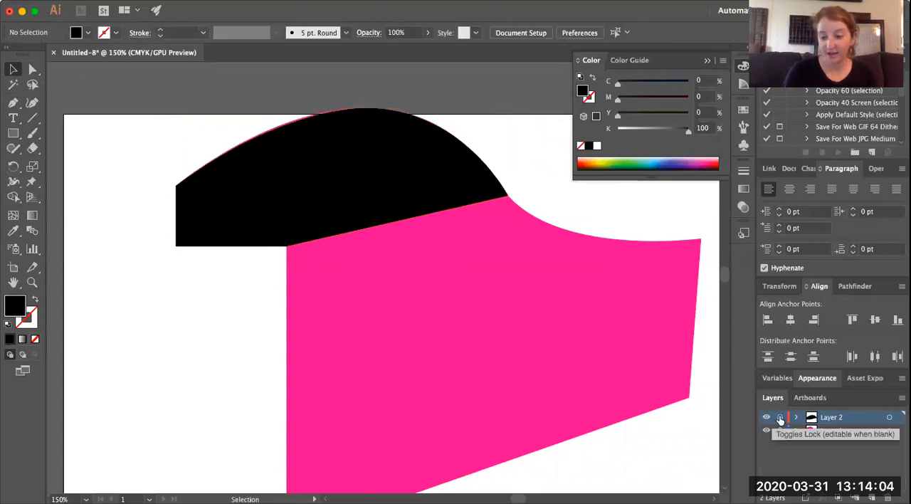
{"action": "left_click", "coordinate": [766, 417]}
{"action": "left_click", "coordinate": [766, 417]}
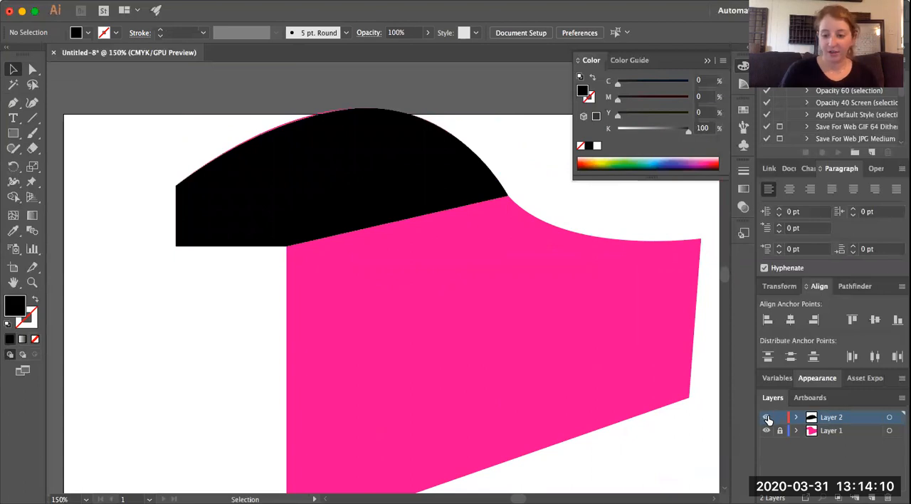
Select the black traced shape and swap its fill and stroke
{"action": "left_click", "coordinate": [592, 80]}
{"action": "left_click", "coordinate": [454, 178]}
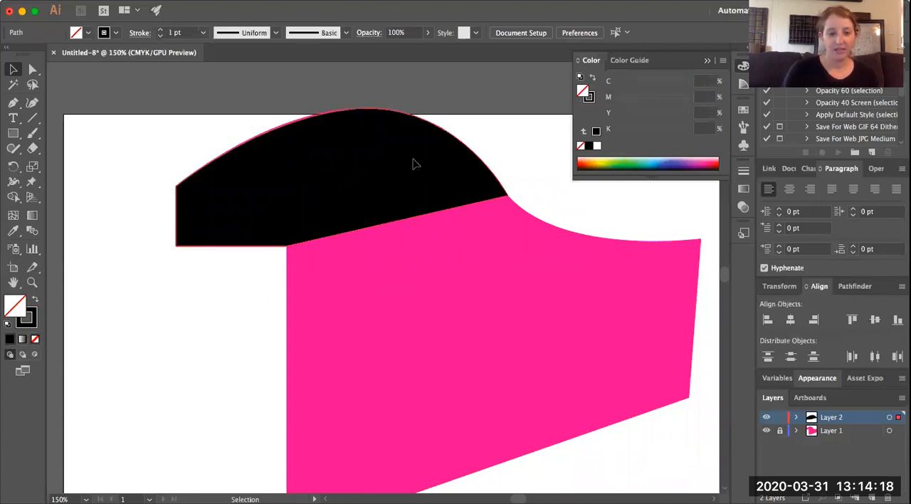
{"action": "left_click", "coordinate": [416, 164]}
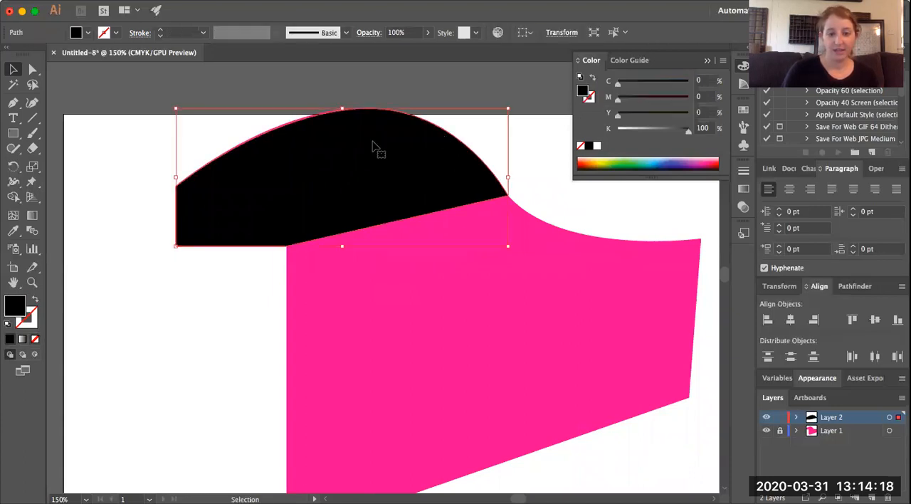
{"action": "left_click", "coordinate": [593, 79]}
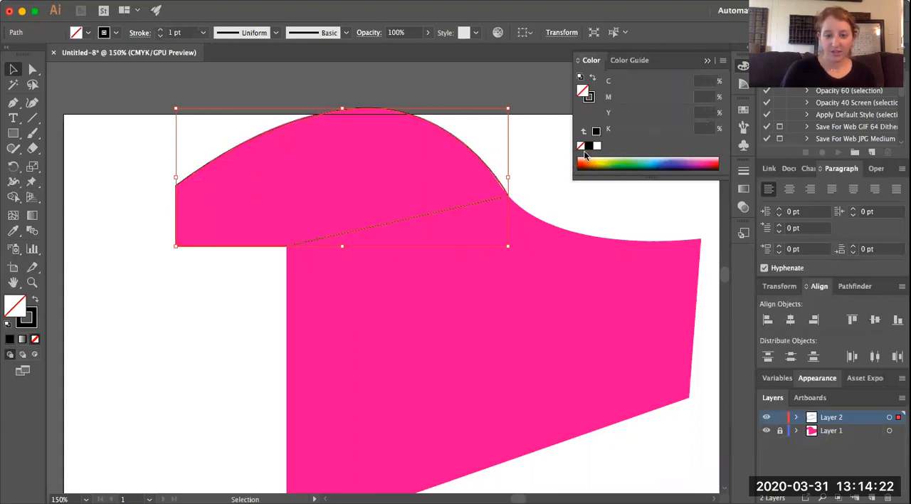
Set the traced outline's stroke weight to 5 pt and deselect it
{"action": "left_click", "coordinate": [160, 36]}
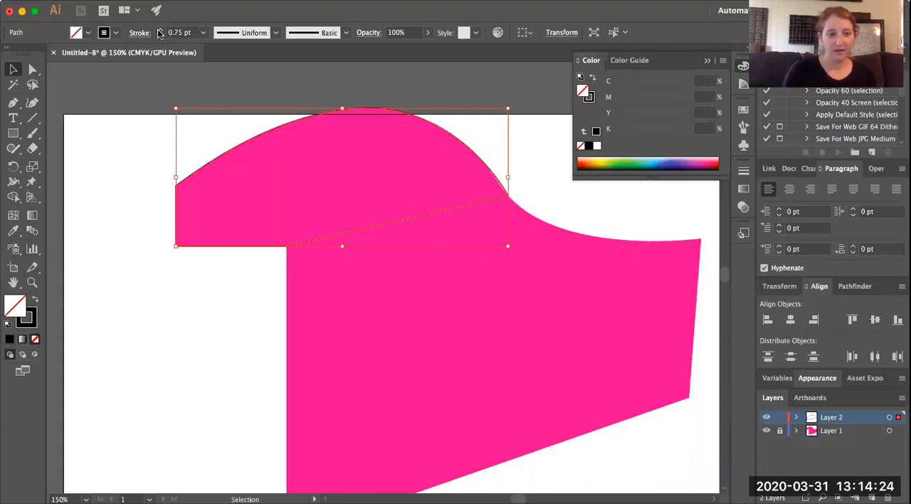
{"action": "left_click", "coordinate": [159, 30]}
{"action": "left_click", "coordinate": [160, 30]}
{"action": "left_click", "coordinate": [159, 30]}
{"action": "left_click", "coordinate": [159, 29]}
{"action": "left_click", "coordinate": [159, 30]}
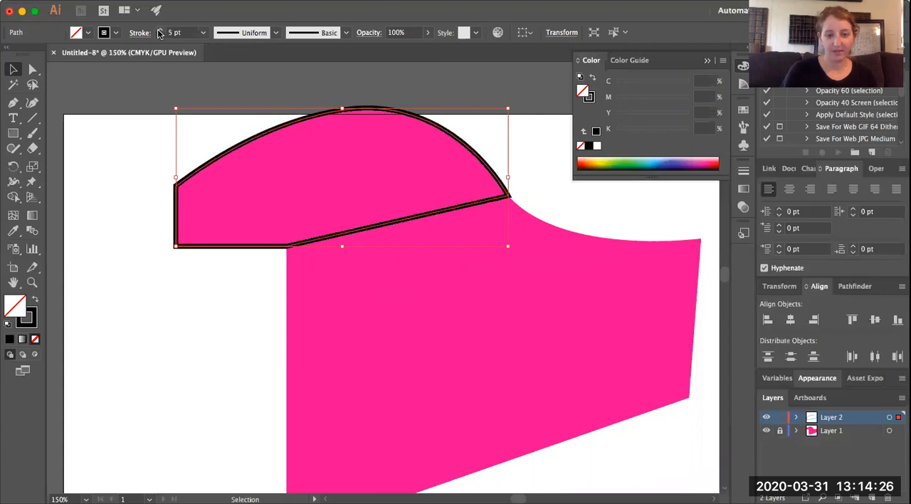
{"action": "left_click", "coordinate": [155, 195]}
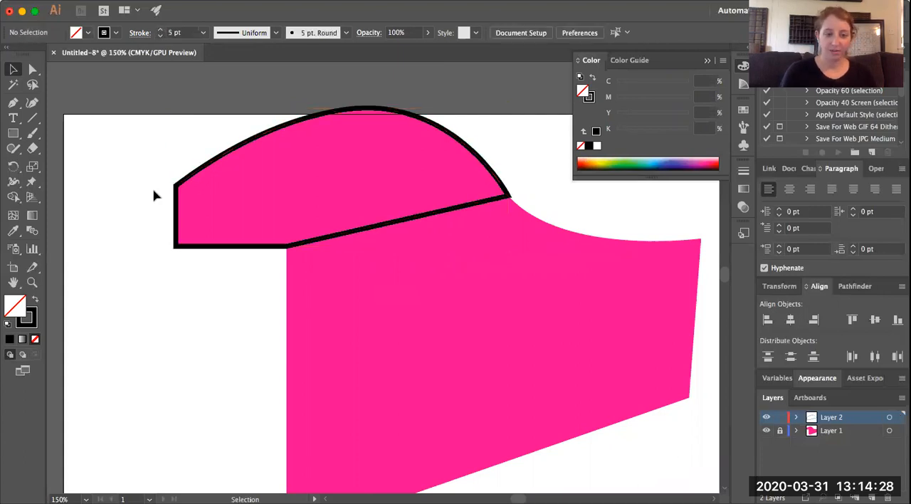
Start a second Pen path on the left edge just below the first outline, parallel to its slanted side, and curve it to the upper-right corner
{"action": "scroll", "coordinate": [183, 223], "scroll_direction": "down", "scroll_amount": 5}
{"action": "scroll", "coordinate": [183, 223], "scroll_direction": "right", "scroll_amount": 2}
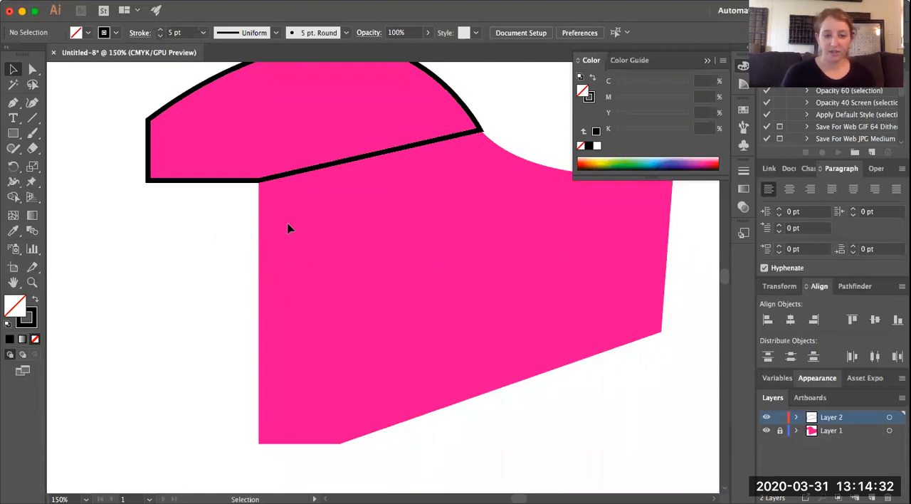
{"action": "scroll", "coordinate": [288, 228], "scroll_direction": "up", "scroll_amount": 4}
{"action": "scroll", "coordinate": [289, 228], "scroll_direction": "right", "scroll_amount": 1}
{"action": "scroll", "coordinate": [288, 228], "scroll_direction": "down", "scroll_amount": 2}
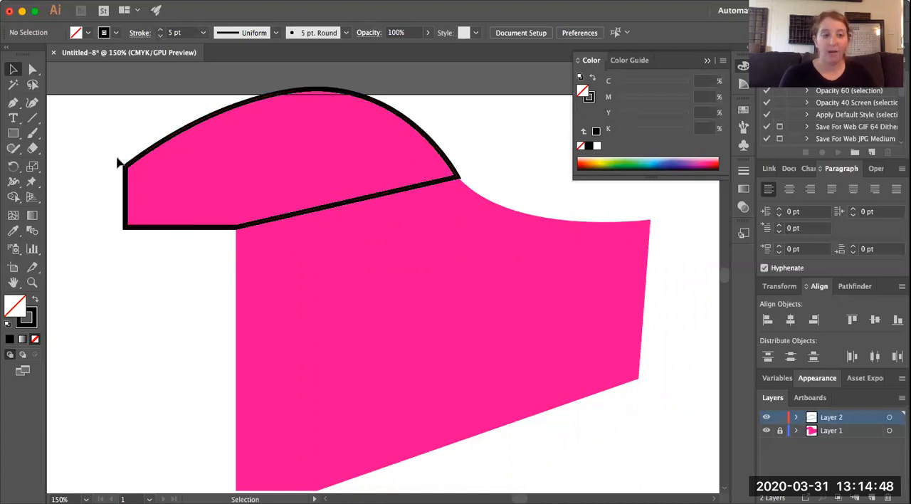
{"action": "left_click", "coordinate": [13, 102]}
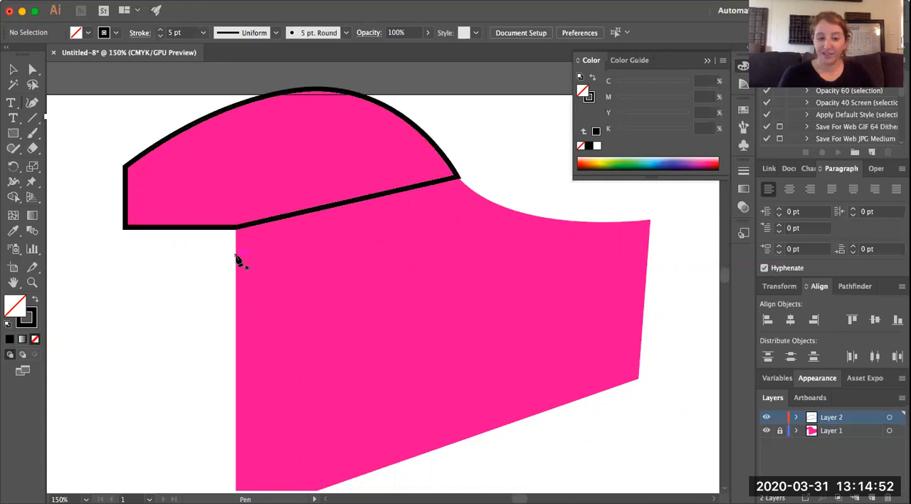
{"action": "left_click", "coordinate": [236, 256]}
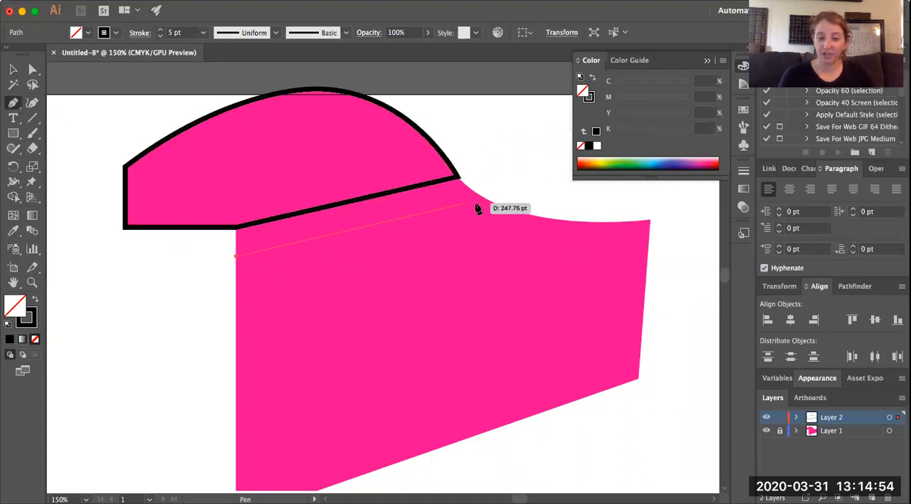
{"action": "left_click", "coordinate": [476, 193]}
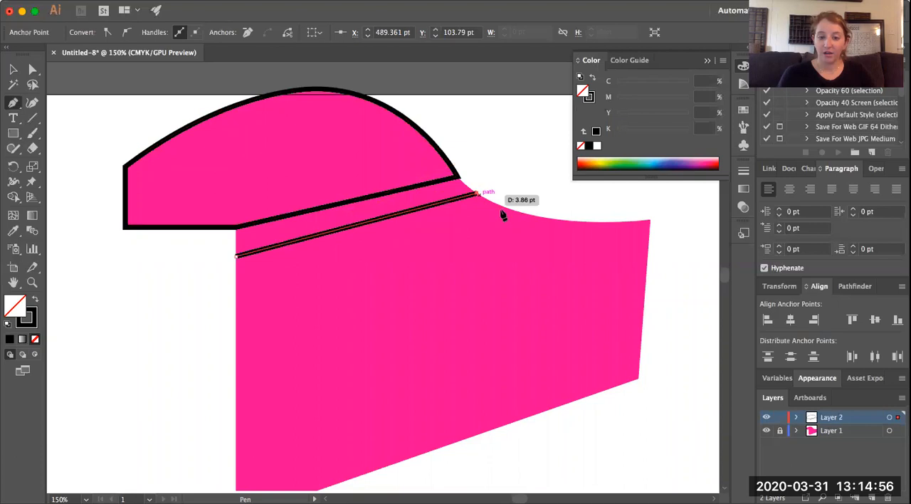
{"action": "mouse_move", "coordinate": [649, 222]}
{"action": "left_mouse_down"}
{"action": "mouse_move", "coordinate": [663, 206]}
{"action": "mouse_move", "coordinate": [720, 198]}
{"action": "mouse_move", "coordinate": [694, 222]}
{"action": "mouse_move", "coordinate": [690, 210]}
{"action": "left_mouse_up"}
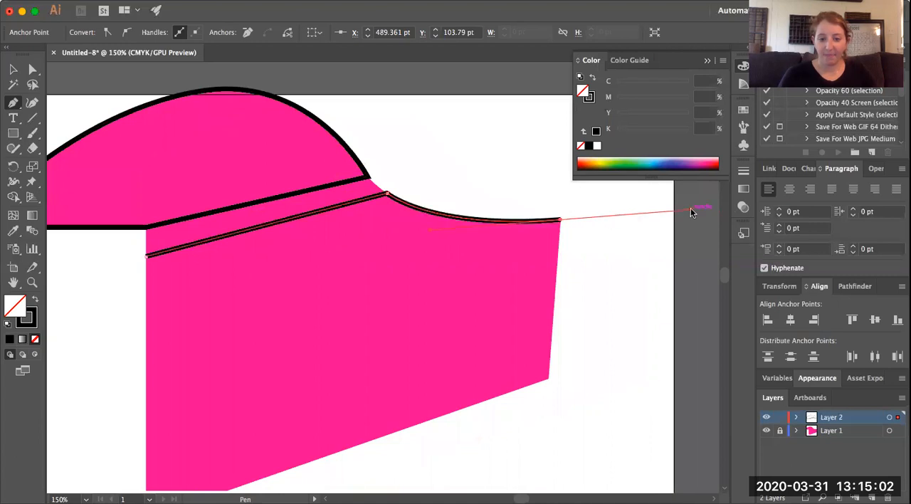
{"action": "left_click", "coordinate": [560, 221]}
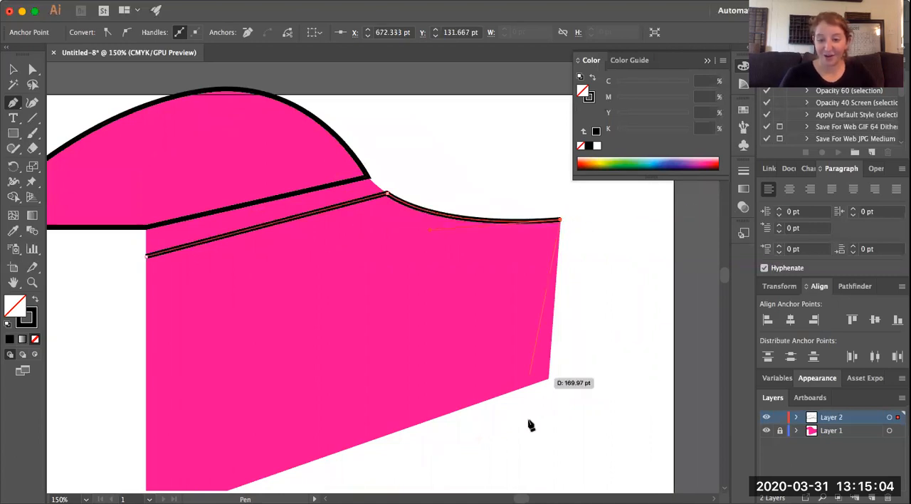
Continue the second outline with straight segments through the lower-right and bottom corners, and close it at its starting point
{"action": "left_click", "coordinate": [548, 379]}
{"action": "left_click", "coordinate": [548, 380]}
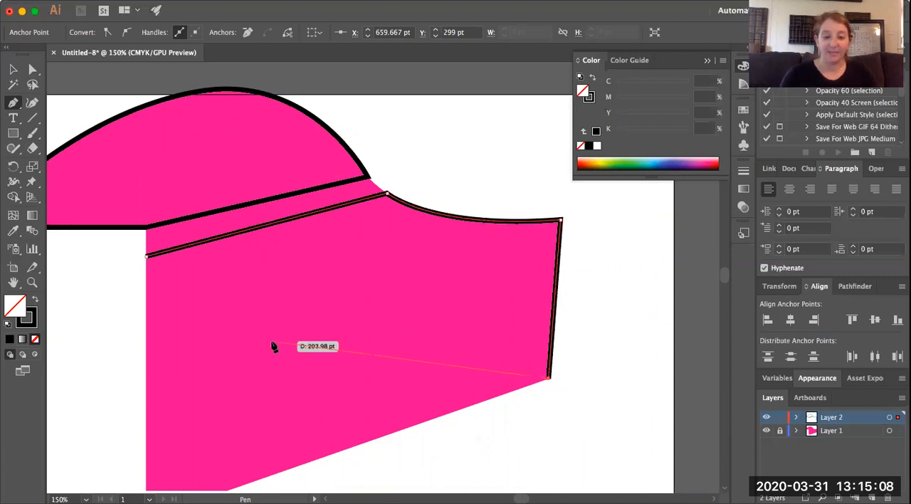
{"action": "scroll", "coordinate": [275, 347], "scroll_direction": "down", "scroll_amount": 5}
{"action": "scroll", "coordinate": [275, 347], "scroll_direction": "left", "scroll_amount": 1}
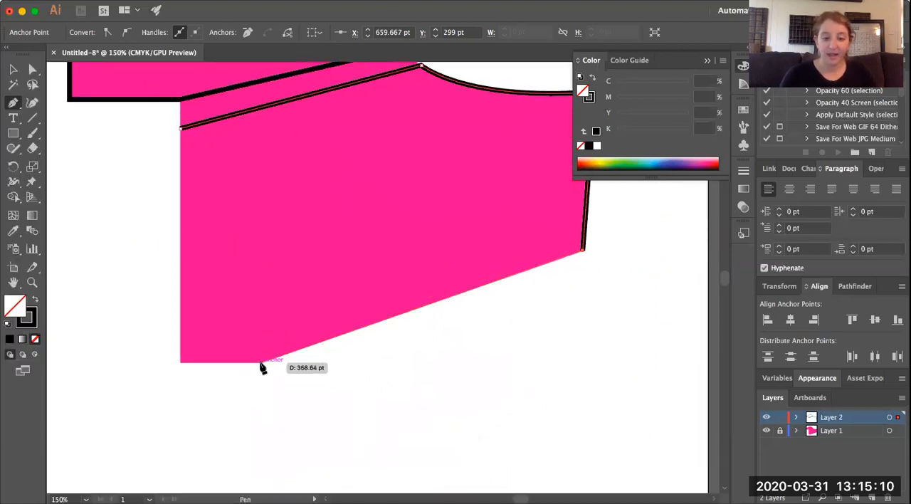
{"action": "left_click", "coordinate": [261, 363]}
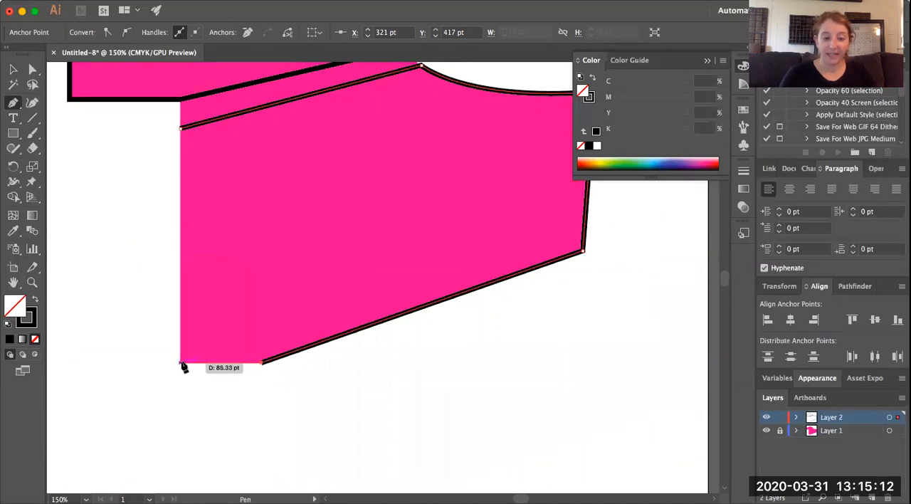
{"action": "left_click", "coordinate": [181, 363]}
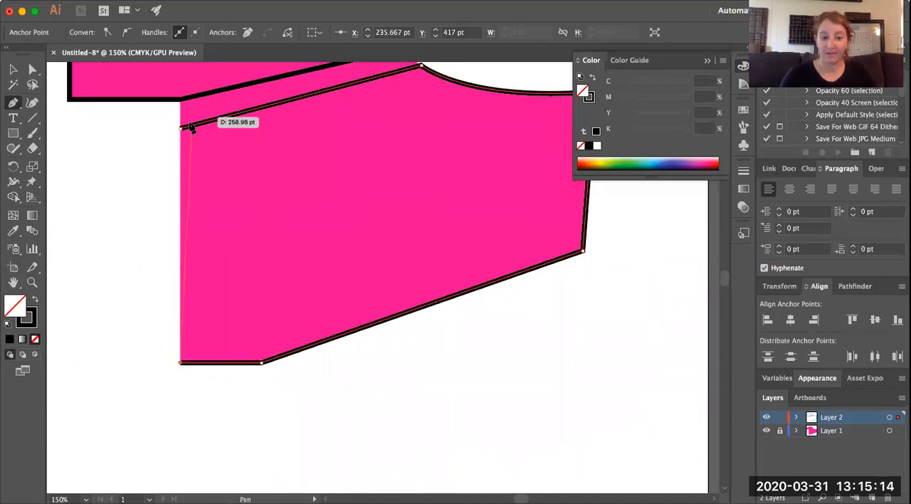
{"action": "left_click", "coordinate": [180, 129]}
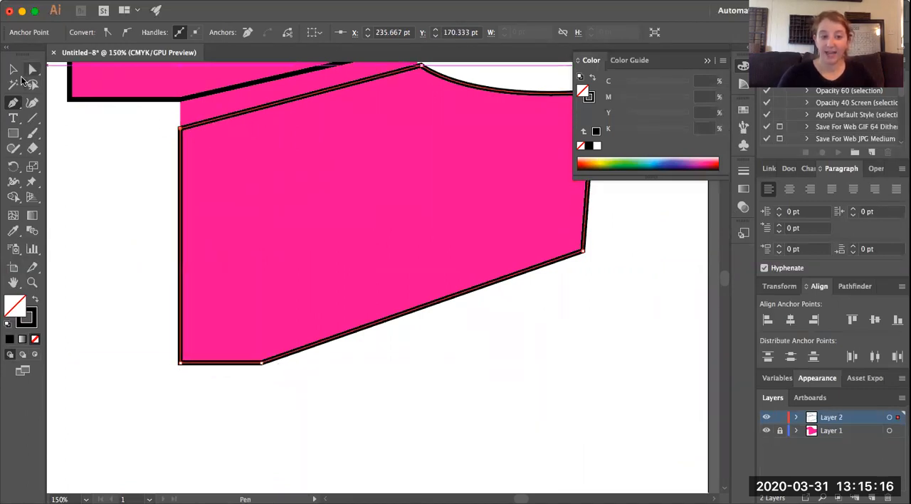
{"action": "left_click", "coordinate": [13, 69]}
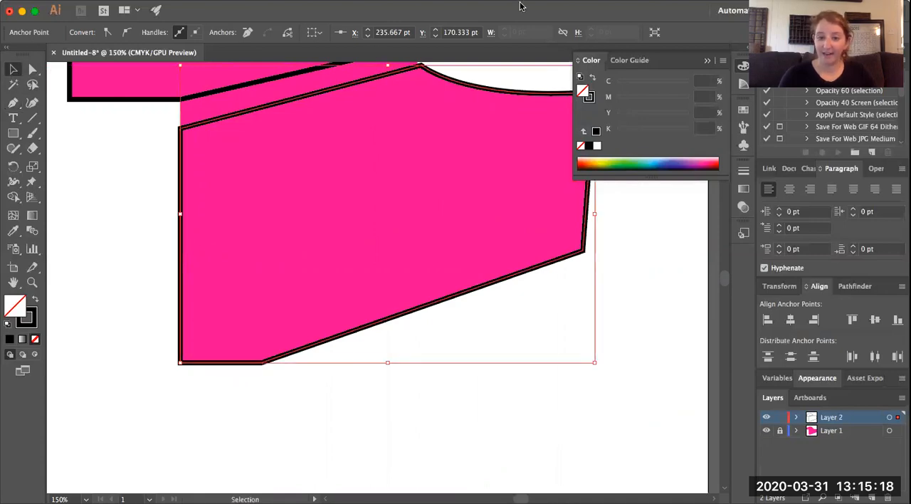